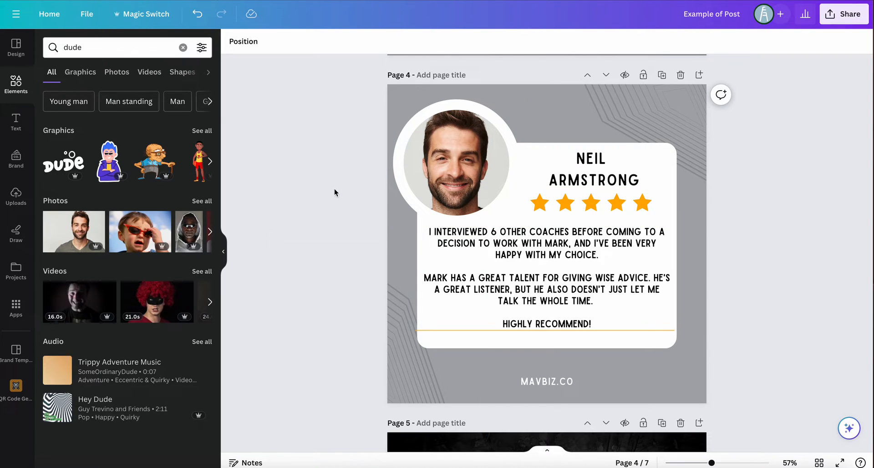
Add a new page after page 4 and enter "review" as the search term for elements
{"action": "left_click", "coordinate": [699, 75]}
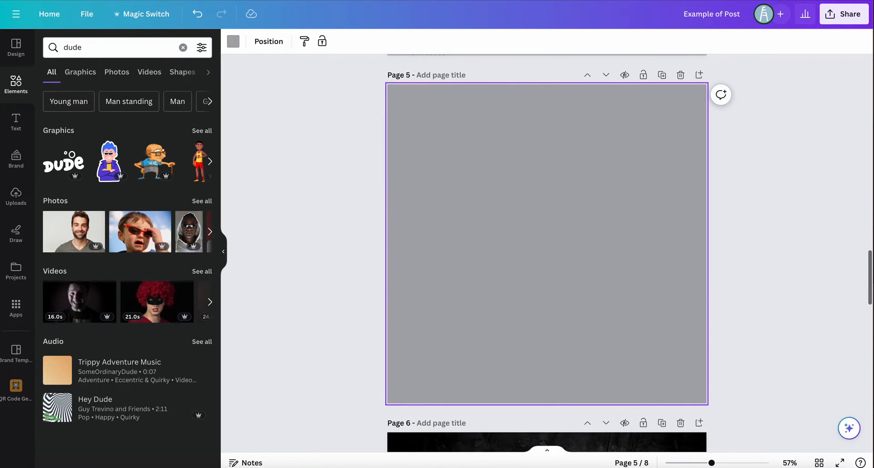
{"action": "left_click", "coordinate": [21, 125]}
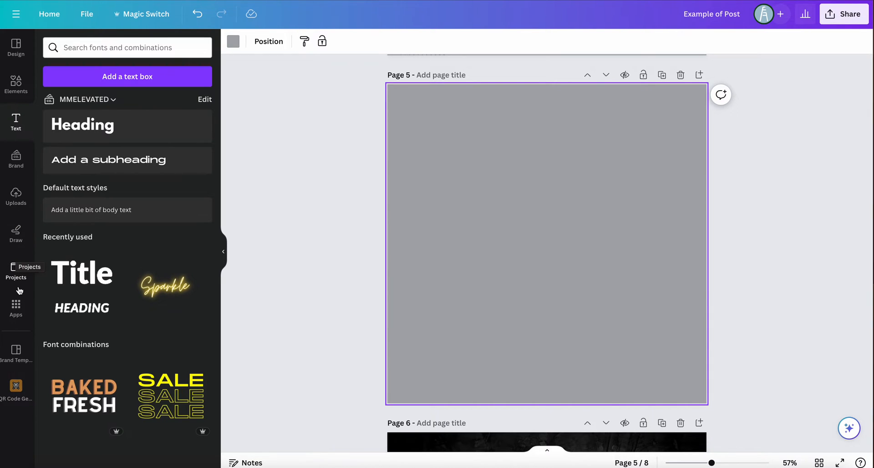
{"action": "left_click", "coordinate": [9, 81]}
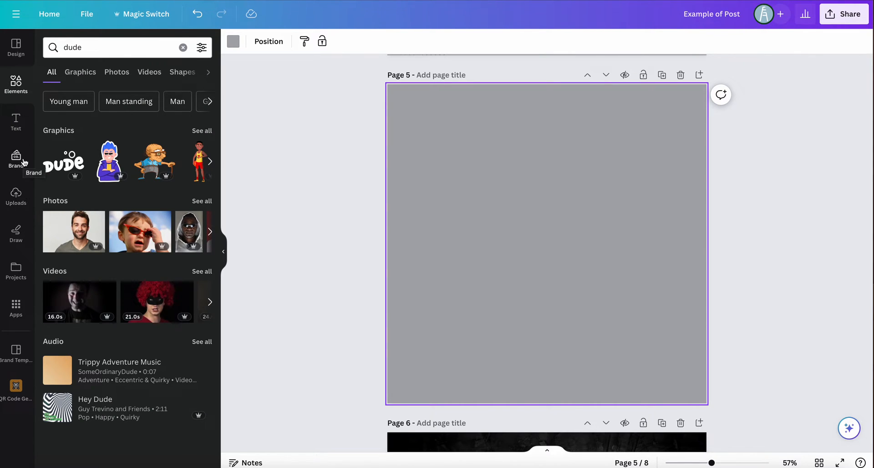
{"action": "double_click", "coordinate": [105, 52]}
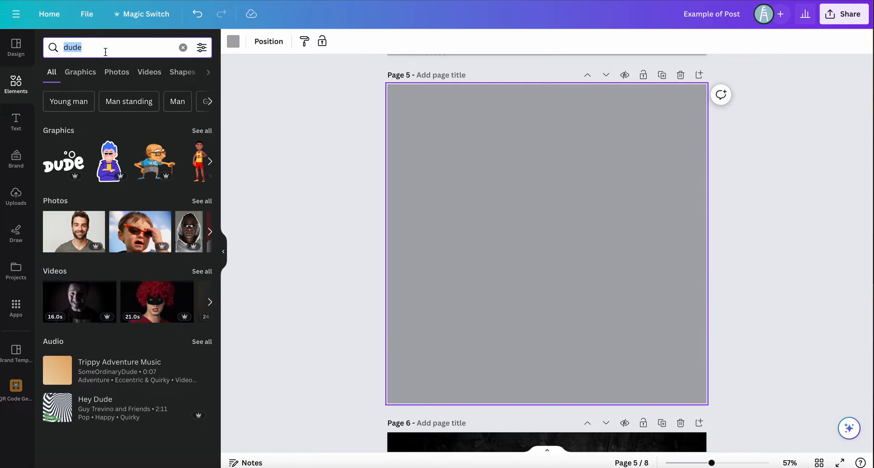
{"action": "type", "text": "review"}
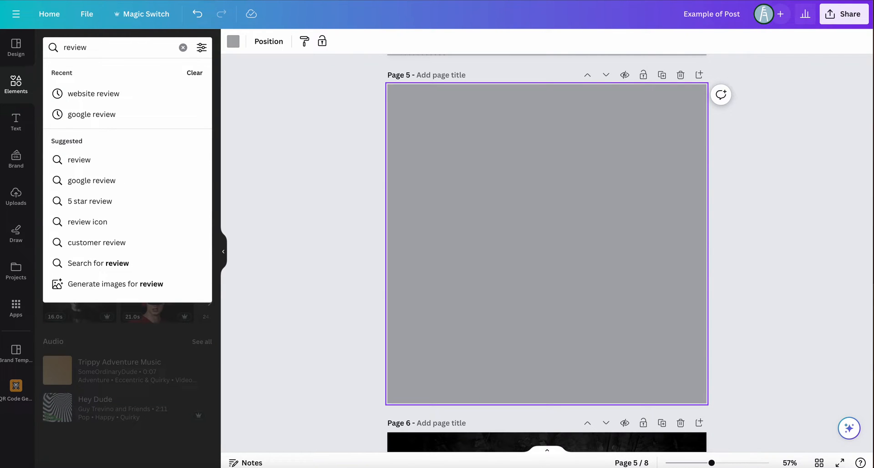
Search the Instagram Post design templates for "review"
{"action": "left_click", "coordinate": [16, 45]}
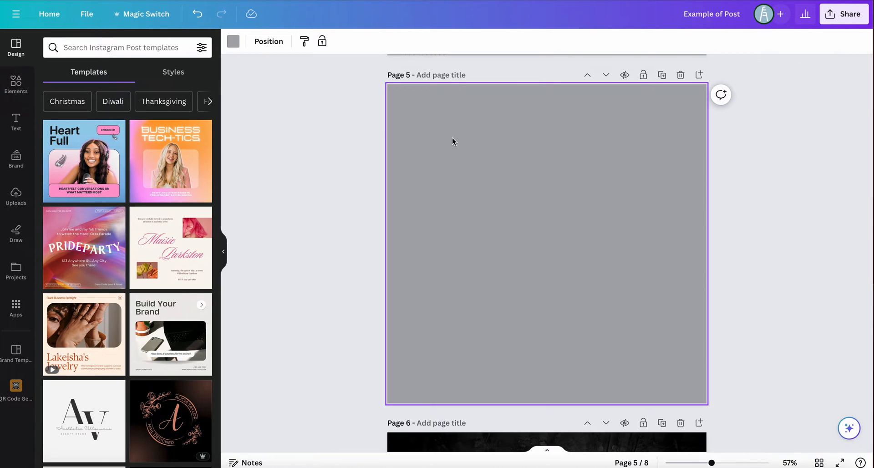
{"action": "left_click", "coordinate": [88, 50]}
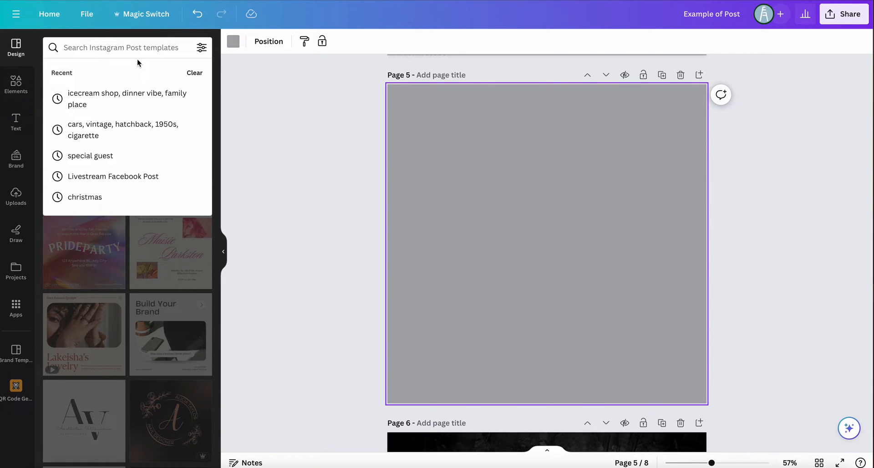
{"action": "type", "text": "review"}
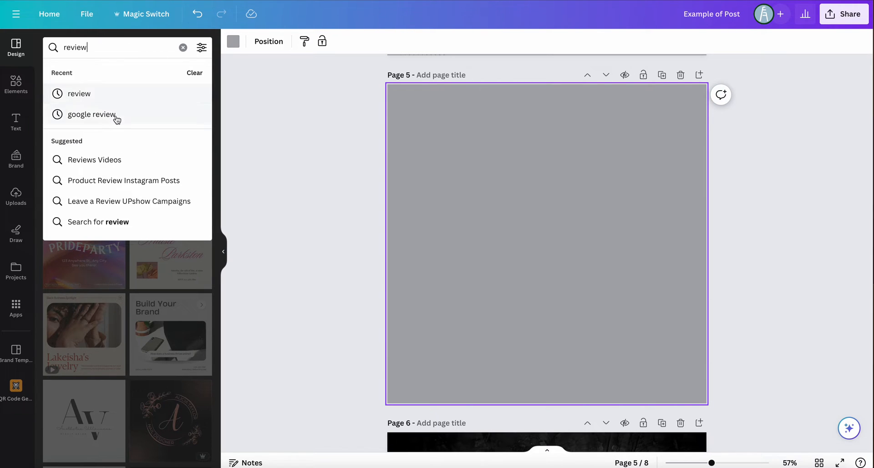
{"action": "left_click", "coordinate": [111, 101]}
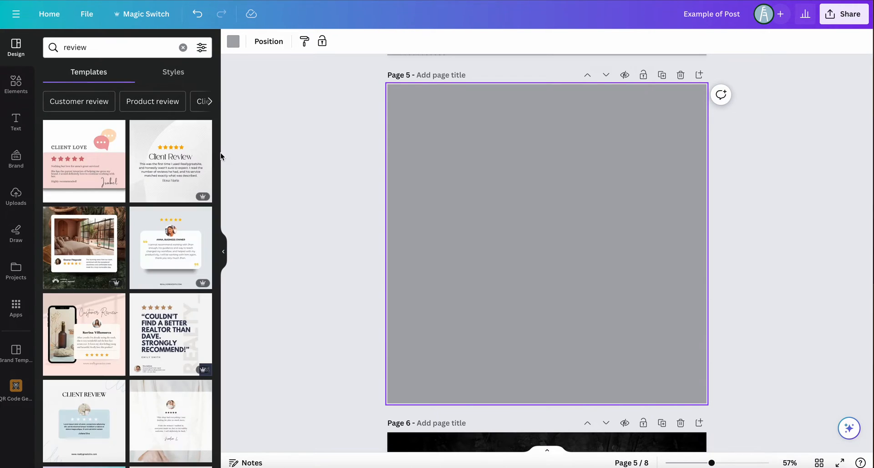
Apply the Cream Minimalist Product Customer Review template to page 5 and replace its quote with "hey this guy great"
{"action": "scroll", "coordinate": [163, 264], "scroll_direction": "down", "scroll_amount": 6}
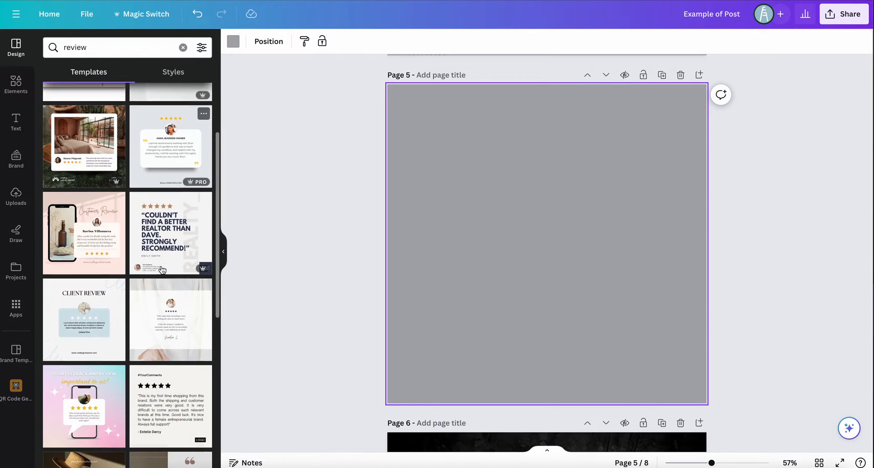
{"action": "left_click", "coordinate": [167, 241]}
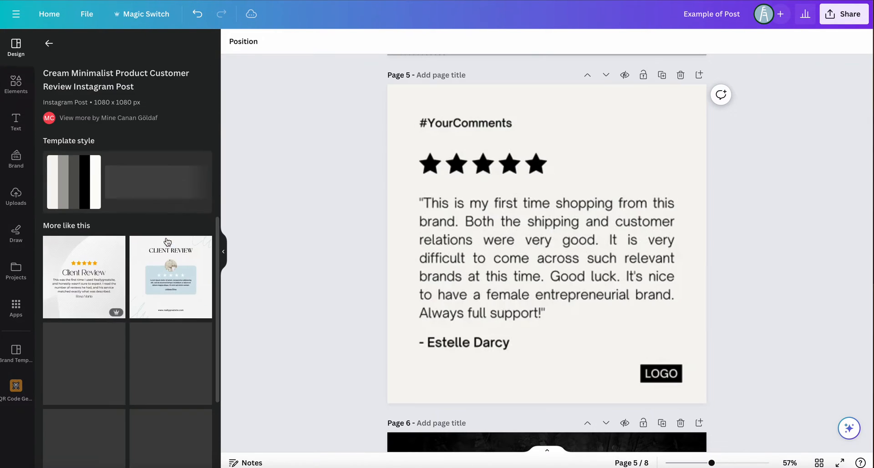
{"action": "left_click", "coordinate": [510, 265]}
{"action": "left_click", "coordinate": [510, 265]}
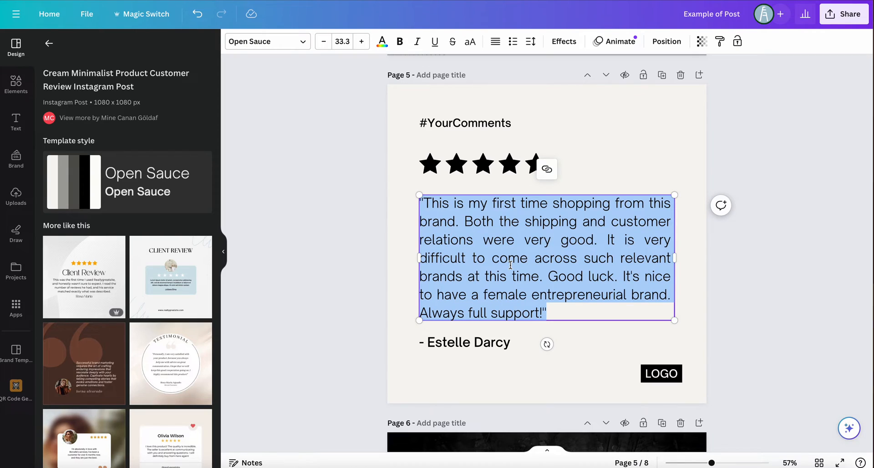
{"action": "type", "text": "hey this "}
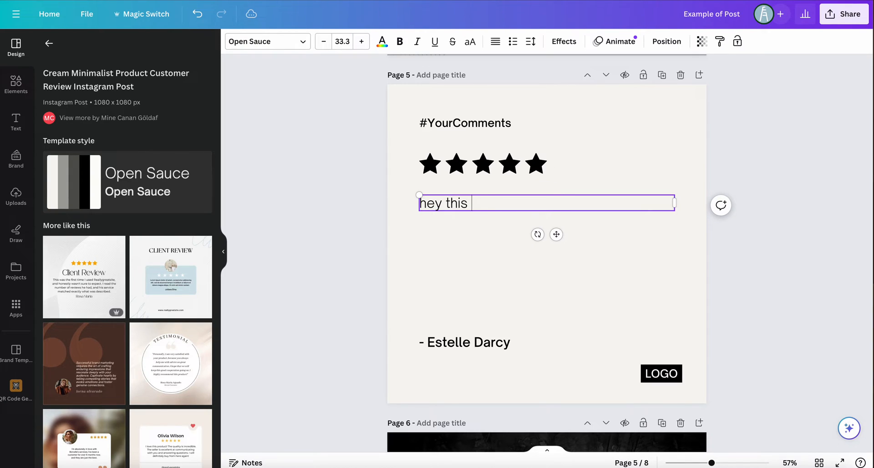
{"action": "type", "text": "guy great"}
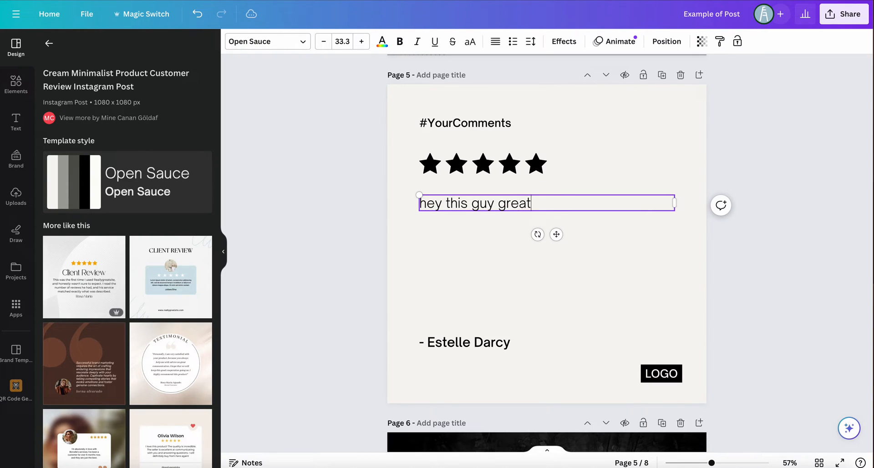
Check that the heading, author name, logo and last star on page 5 can be selected, and return to the review templates
{"action": "double_click", "coordinate": [493, 122]}
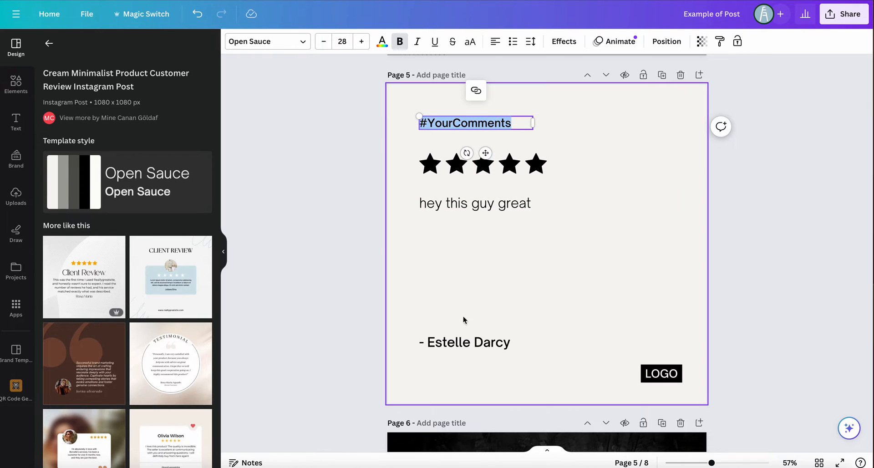
{"action": "left_click", "coordinate": [466, 341]}
{"action": "left_click", "coordinate": [467, 340]}
{"action": "left_click", "coordinate": [660, 373]}
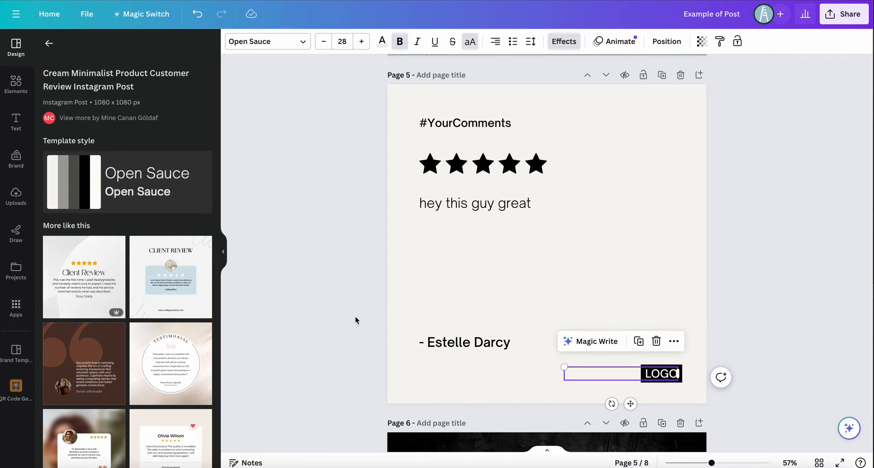
{"action": "left_click", "coordinate": [48, 43]}
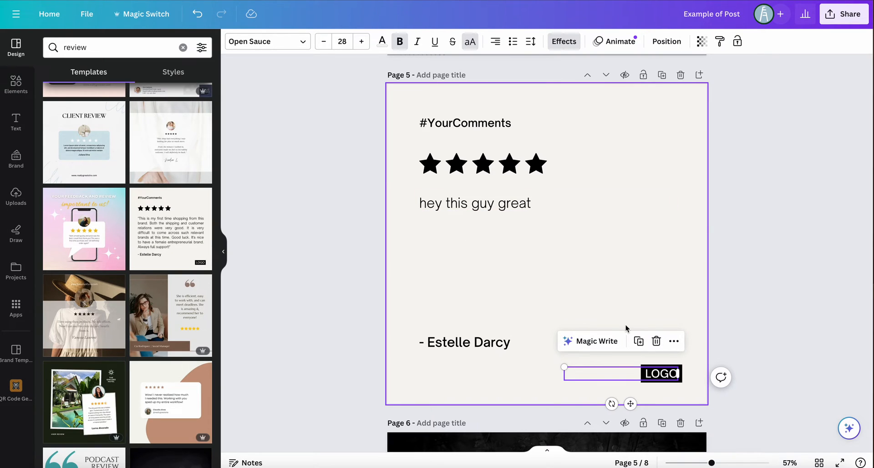
{"action": "left_click", "coordinate": [535, 163]}
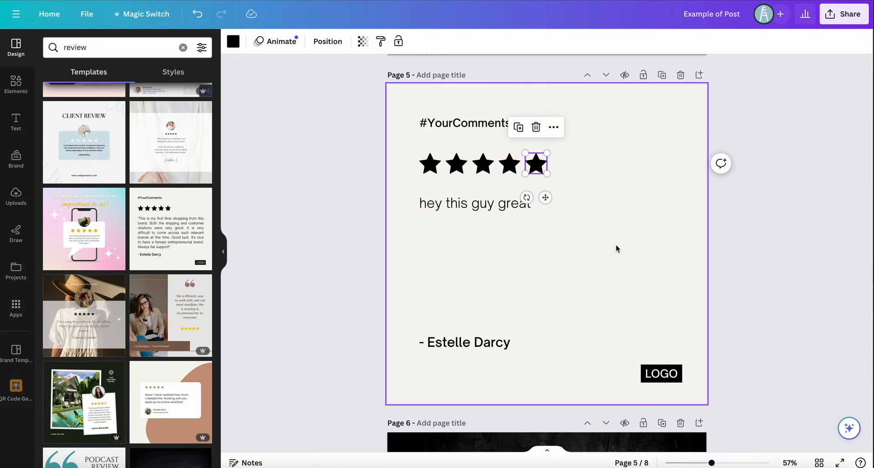
Compare the testimonial design on page 4 with page 5 and the other available review templates
{"action": "scroll", "coordinate": [615, 248], "scroll_direction": "up", "scroll_amount": 3}
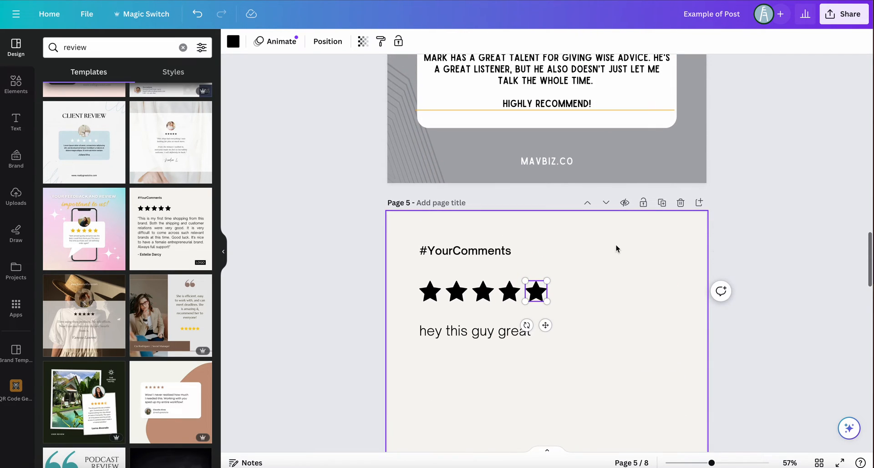
{"action": "scroll", "coordinate": [586, 245], "scroll_direction": "up", "scroll_amount": 5}
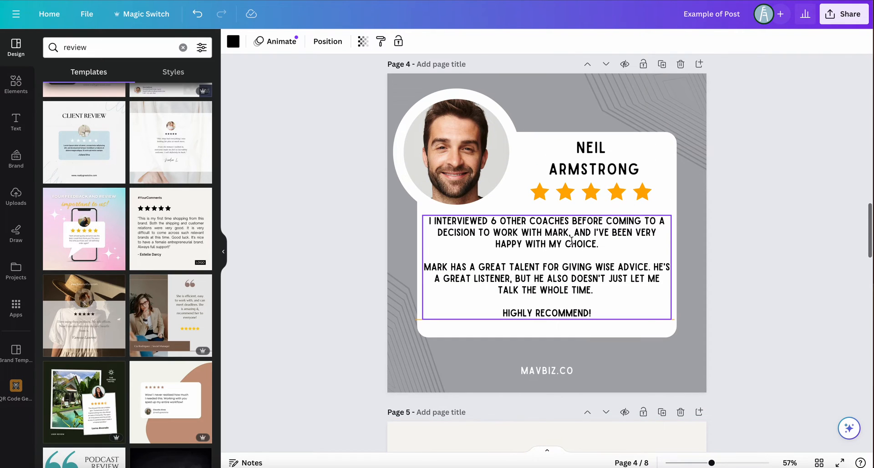
{"action": "scroll", "coordinate": [150, 222], "scroll_direction": "up", "scroll_amount": 4}
{"action": "scroll", "coordinate": [151, 222], "scroll_direction": "up", "scroll_amount": 3}
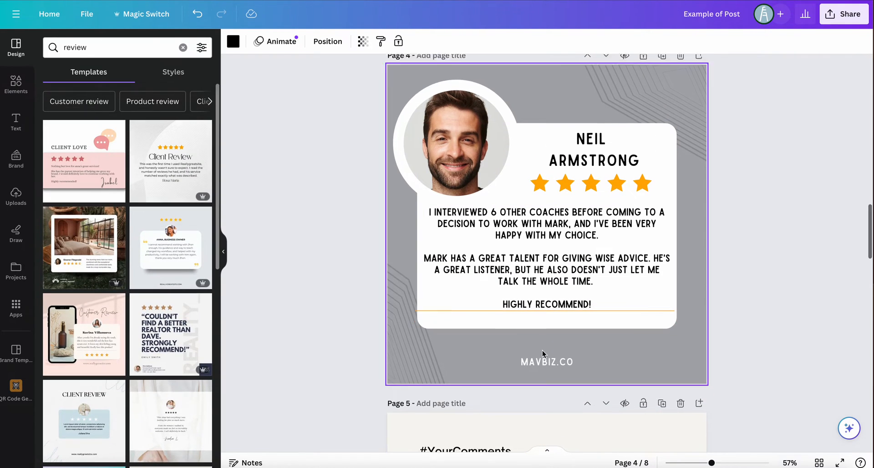
{"action": "scroll", "coordinate": [542, 353], "scroll_direction": "down", "scroll_amount": 3}
{"action": "left_click", "coordinate": [554, 367]}
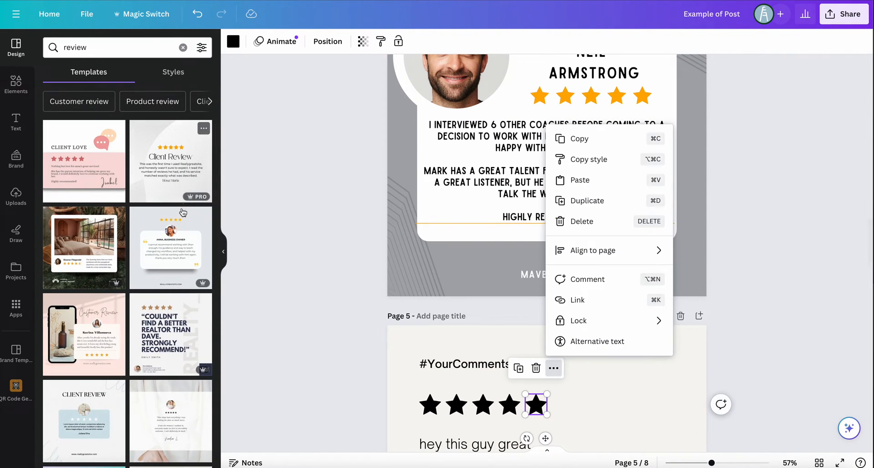
{"action": "scroll", "coordinate": [157, 293], "scroll_direction": "down", "scroll_amount": 10}
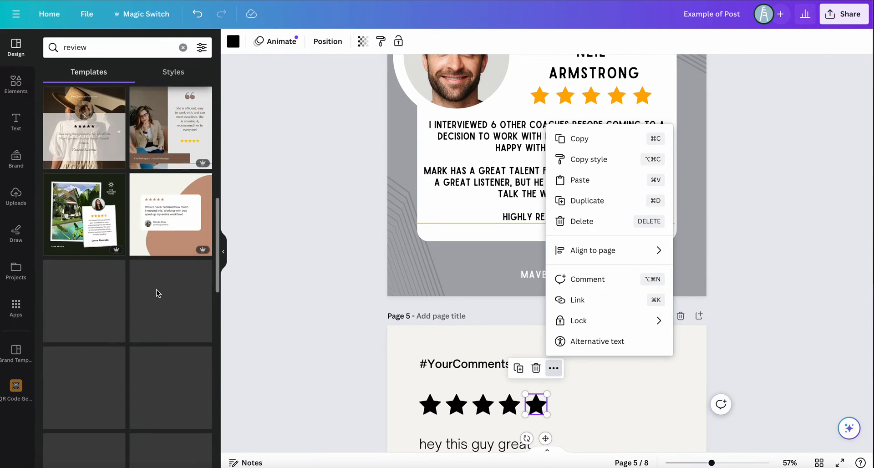
{"action": "left_click", "coordinate": [607, 400]}
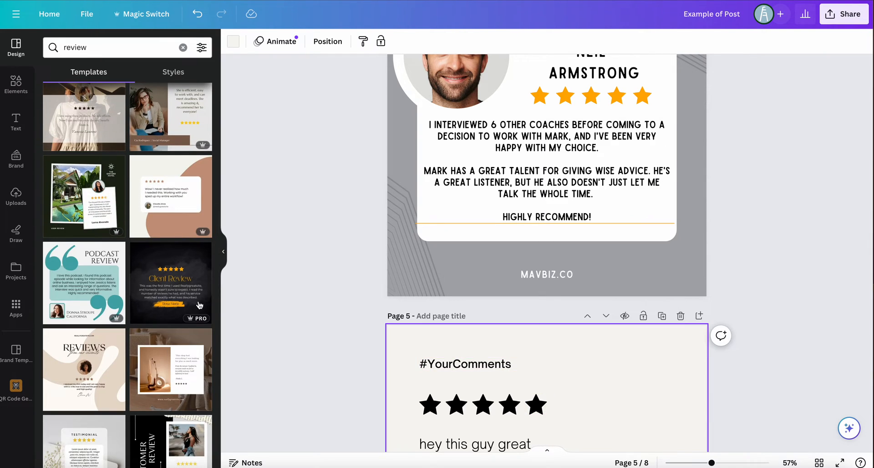
Replace the current page 5 with the Grey Minimal Customer Review Quote template
{"action": "scroll", "coordinate": [118, 296], "scroll_direction": "down", "scroll_amount": 5}
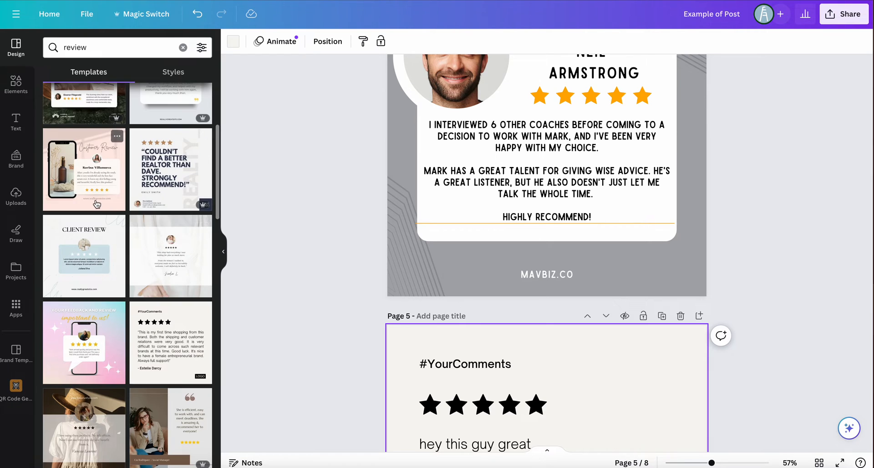
{"action": "scroll", "coordinate": [151, 179], "scroll_direction": "up", "scroll_amount": 2}
{"action": "left_click", "coordinate": [151, 178]}
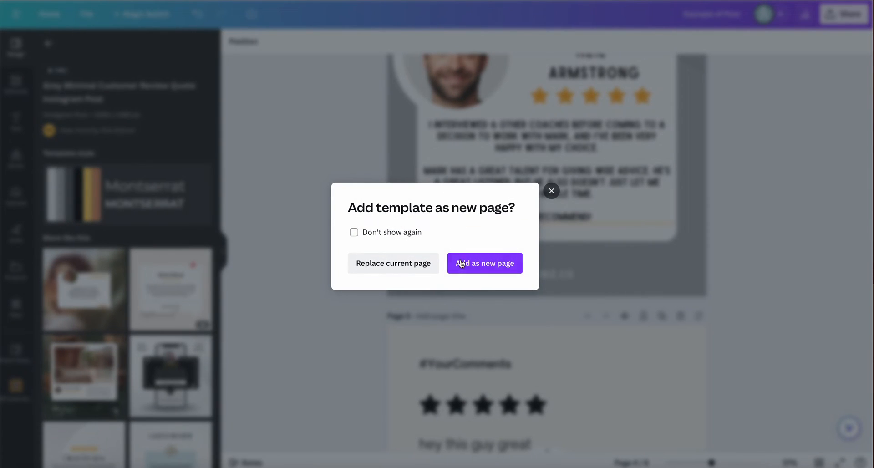
{"action": "left_click", "coordinate": [404, 267]}
{"action": "scroll", "coordinate": [631, 331], "scroll_direction": "down", "scroll_amount": 5}
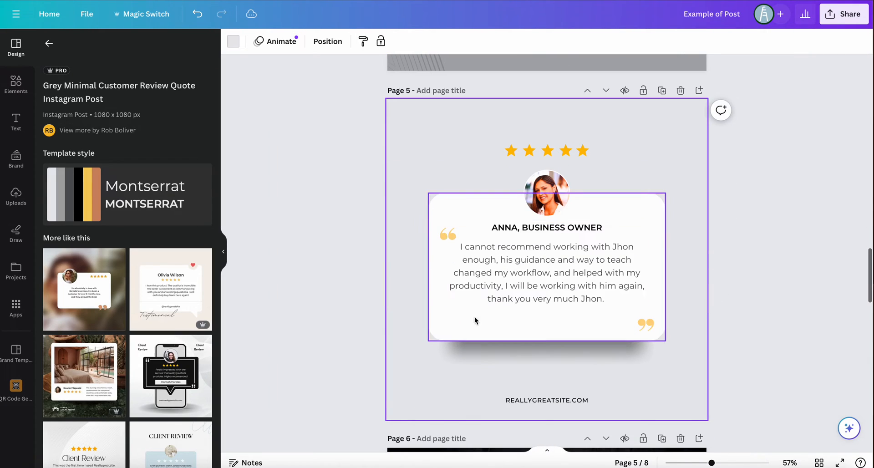
On page 4, move the testimonial text slightly up and shift the lower-left line pattern up and to the right
{"action": "scroll", "coordinate": [580, 349], "scroll_direction": "up", "scroll_amount": 1}
{"action": "scroll", "coordinate": [580, 349], "scroll_direction": "up", "scroll_amount": 7}
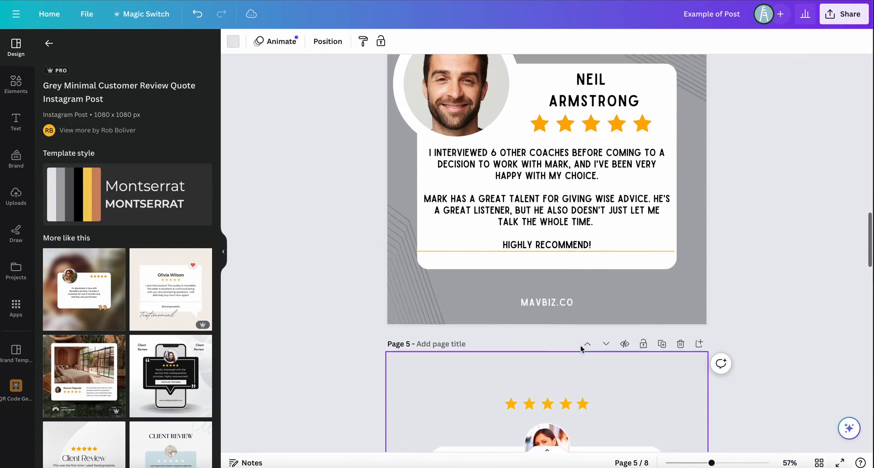
{"action": "scroll", "coordinate": [580, 345], "scroll_direction": "down", "scroll_amount": 1}
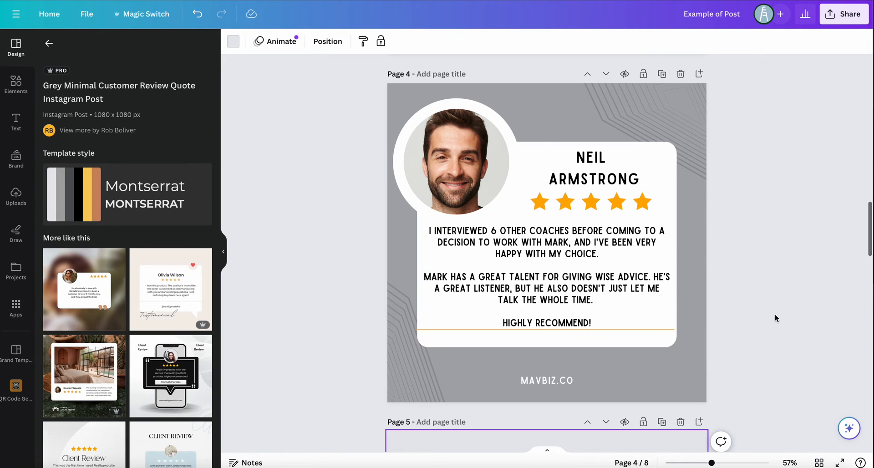
{"action": "left_click", "coordinate": [646, 301]}
{"action": "left_click_drag", "start_coordinate": [646, 301], "coordinate": [645, 297]}
{"action": "left_click", "coordinate": [739, 300]}
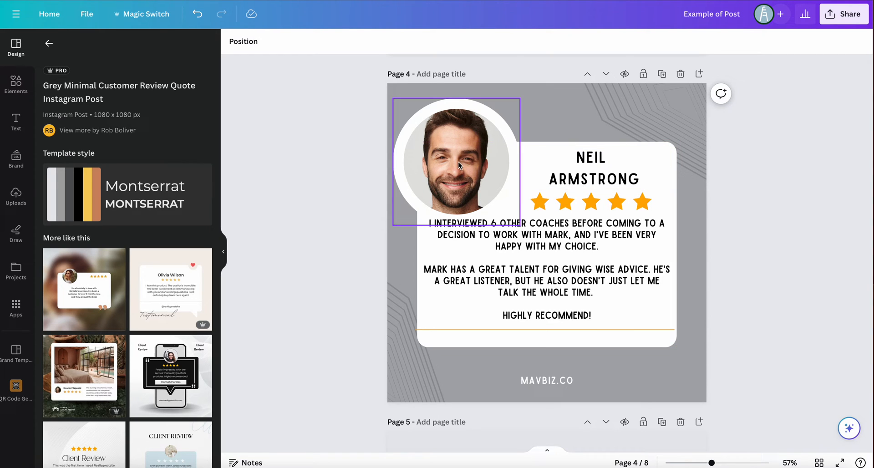
{"action": "left_click_drag", "start_coordinate": [403, 360], "coordinate": [509, 312]}
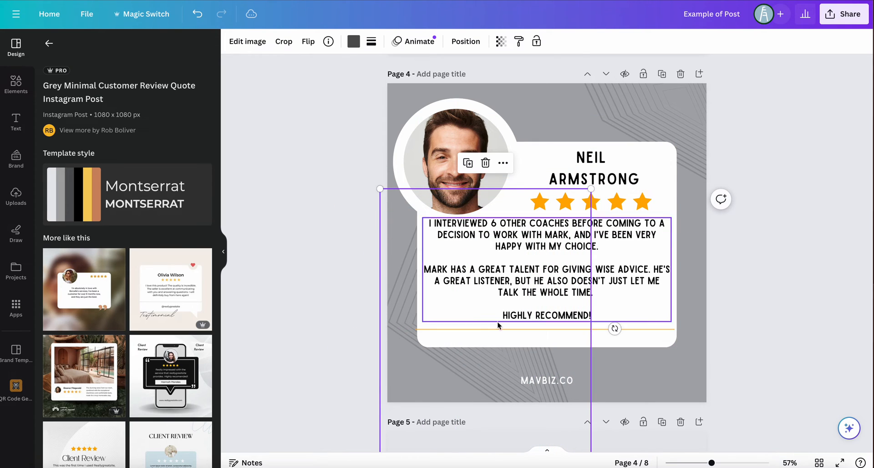
{"action": "left_click", "coordinate": [673, 384]}
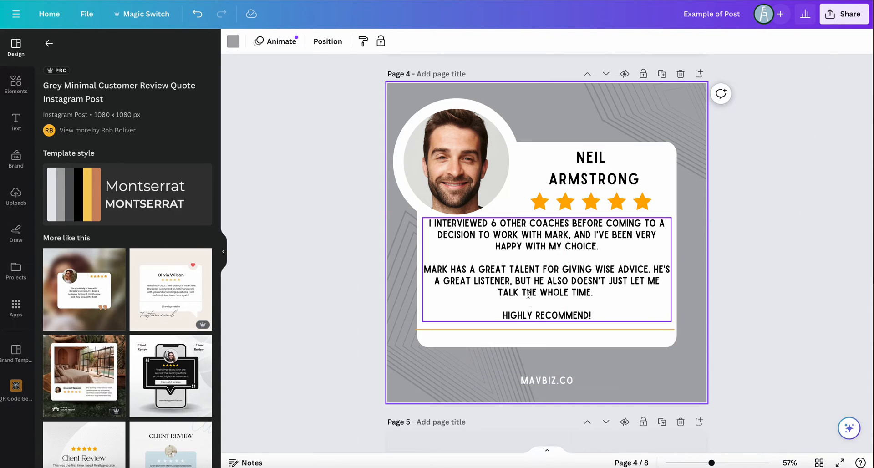
Open the photo editing options for the circular portrait on page 4
{"action": "scroll", "coordinate": [91, 421], "scroll_direction": "down", "scroll_amount": 1}
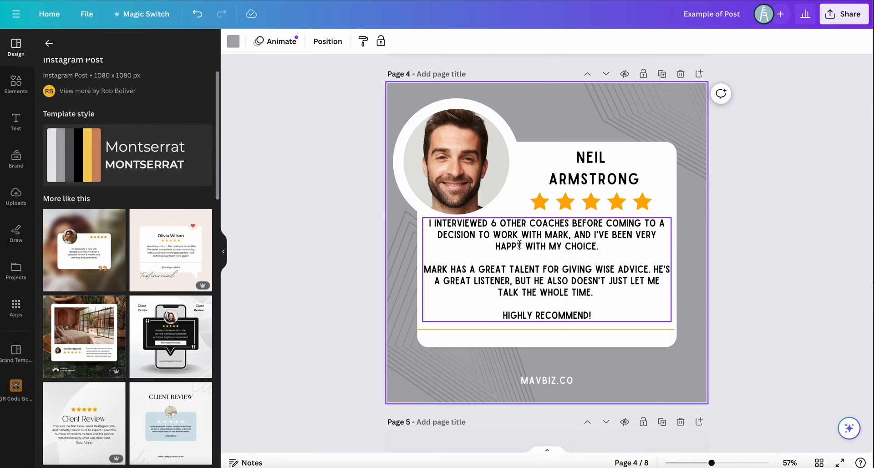
{"action": "left_click", "coordinate": [452, 164]}
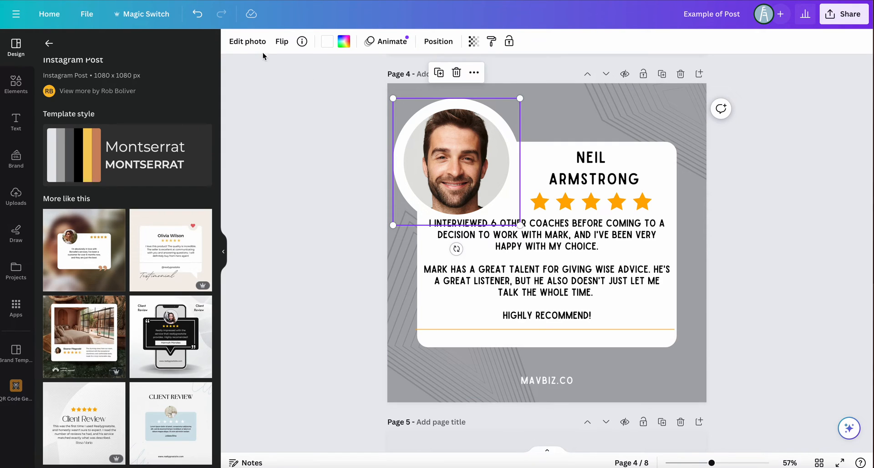
{"action": "left_click", "coordinate": [249, 44]}
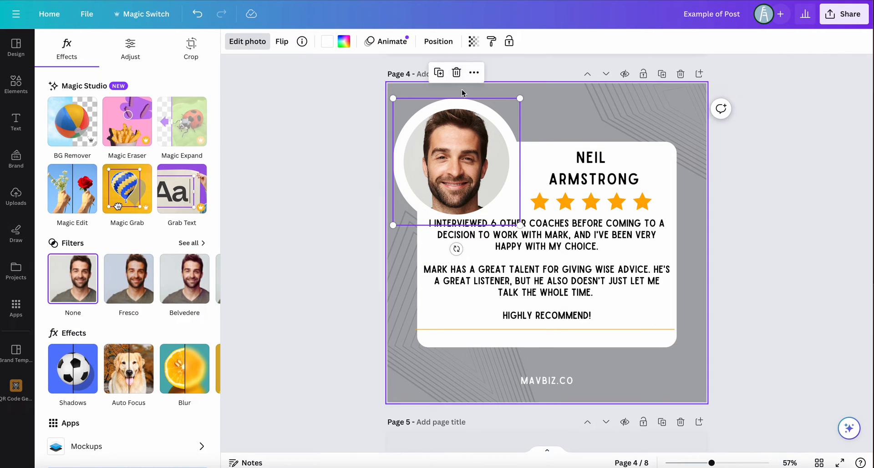
Replace the man's portrait in page 4's circular frame with the photo of the child in orange sunglasses
{"action": "left_click", "coordinate": [457, 73]}
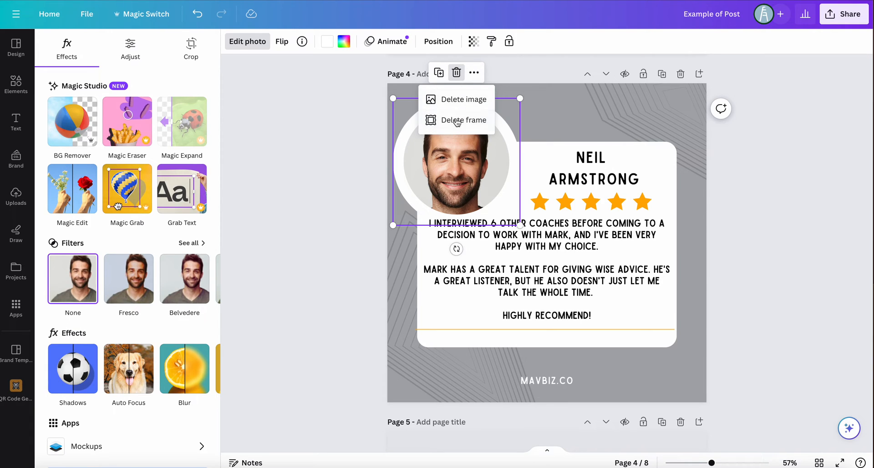
{"action": "left_click", "coordinate": [466, 105]}
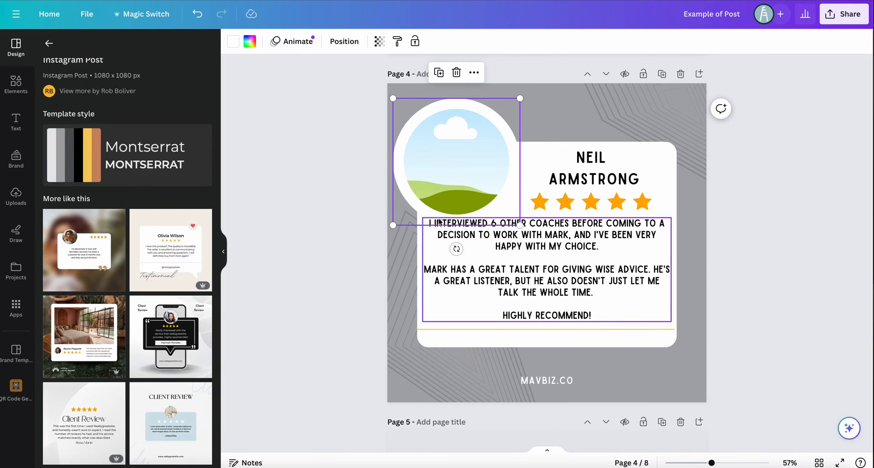
{"action": "left_click", "coordinate": [17, 89]}
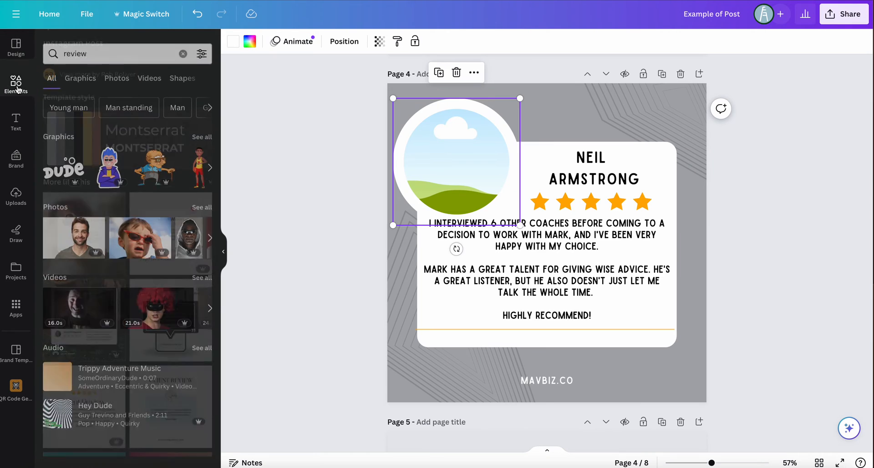
{"action": "left_click_drag", "start_coordinate": [134, 237], "coordinate": [447, 130]}
{"action": "left_click", "coordinate": [586, 104]}
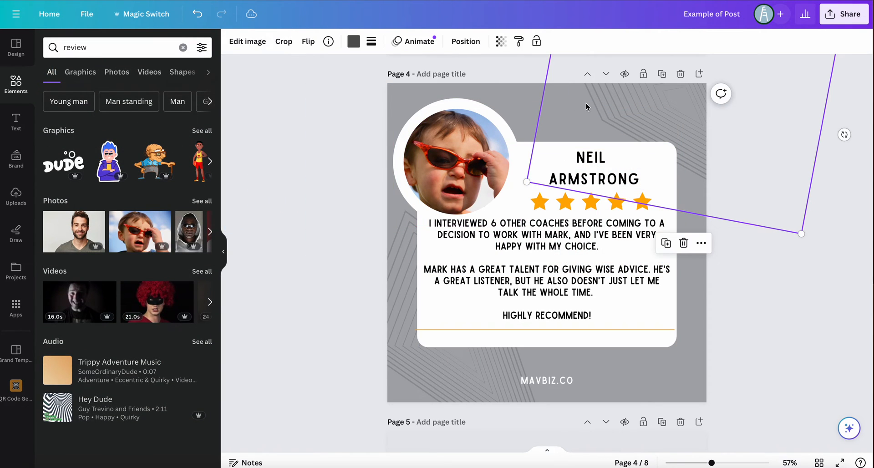
{"action": "left_click", "coordinate": [774, 230]}
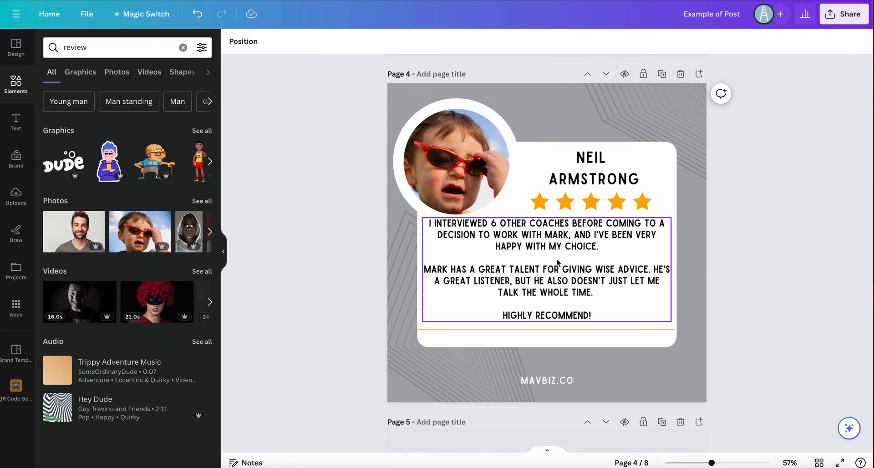
Delete the child's photo and the circular frame that holds it from page 4
{"action": "left_click", "coordinate": [453, 171]}
{"action": "key", "text": "Delete"}
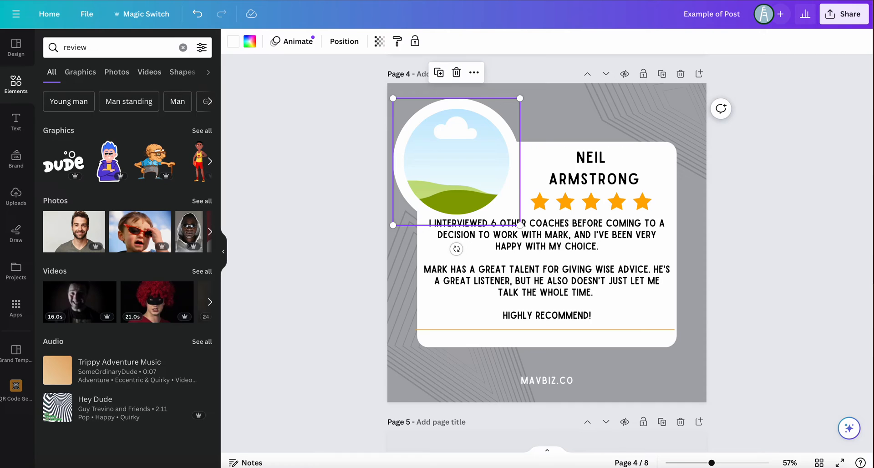
{"action": "key", "text": "Delete"}
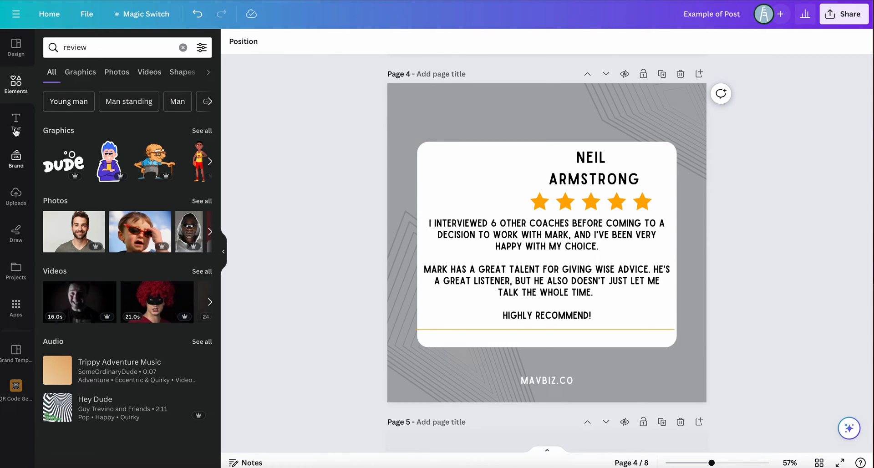
Search the elements for "frame" and place a scalloped circular frame, scaled down, over the white card's upper-left corner on page 4
{"action": "left_click", "coordinate": [16, 86]}
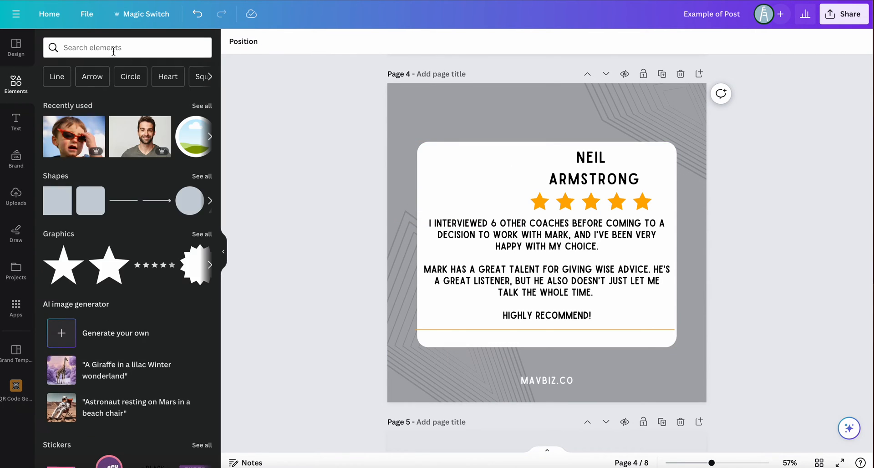
{"action": "left_click", "coordinate": [114, 48]}
{"action": "type", "text": "frame"}
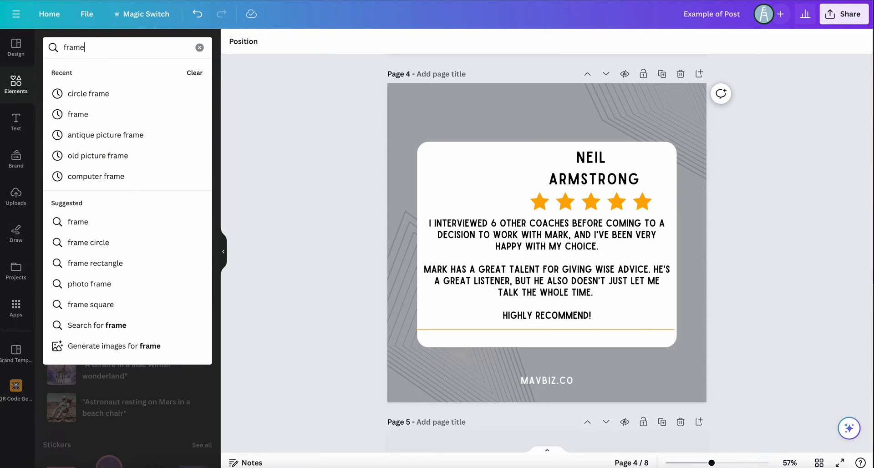
{"action": "key", "text": "Return"}
{"action": "left_click_drag", "start_coordinate": [104, 161], "coordinate": [446, 146]}
{"action": "left_click_drag", "start_coordinate": [520, 230], "coordinate": [448, 159]}
{"action": "left_click_drag", "start_coordinate": [408, 127], "coordinate": [446, 168]}
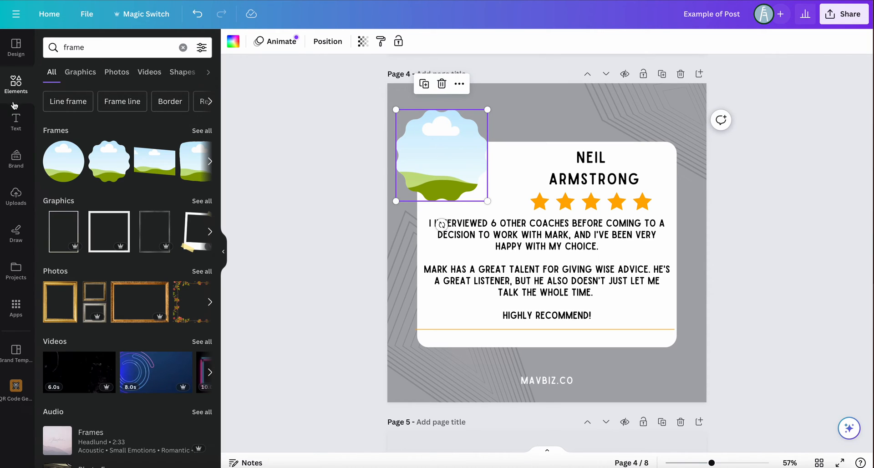
Fill the scalloped frame with the recently used photo of the child in orange sunglasses
{"action": "left_click", "coordinate": [182, 47]}
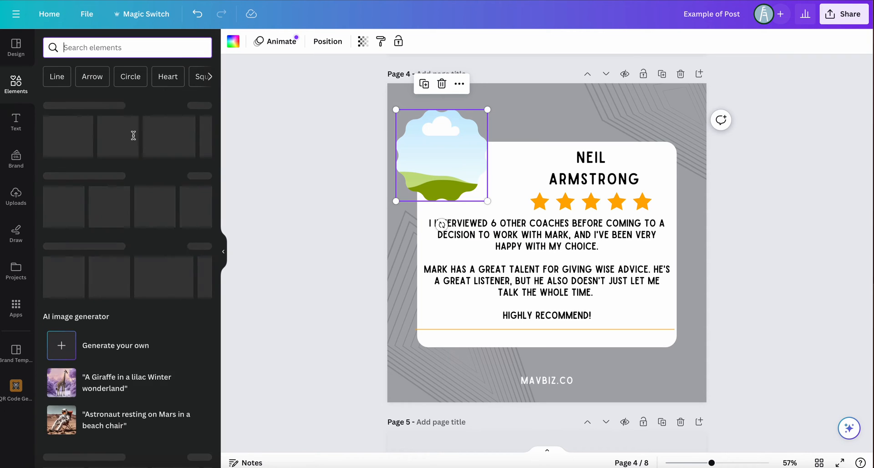
{"action": "left_click_drag", "start_coordinate": [128, 143], "coordinate": [460, 195]}
{"action": "left_click", "coordinate": [527, 146]}
Move the scalloped photo farther right over the white card, and shift the card slightly right and up to the page's vertical centre
{"action": "left_click", "coordinate": [423, 150]}
{"action": "left_click_drag", "start_coordinate": [424, 150], "coordinate": [436, 143]}
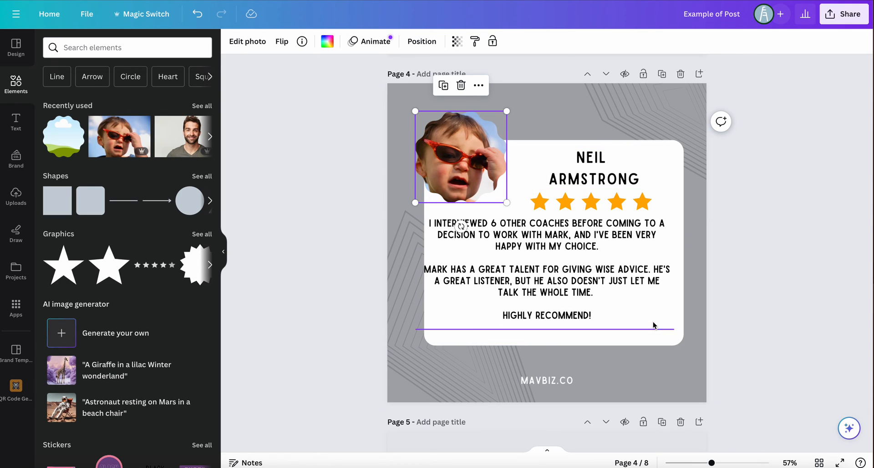
{"action": "left_click", "coordinate": [678, 331]}
{"action": "left_click_drag", "start_coordinate": [675, 338], "coordinate": [670, 337]}
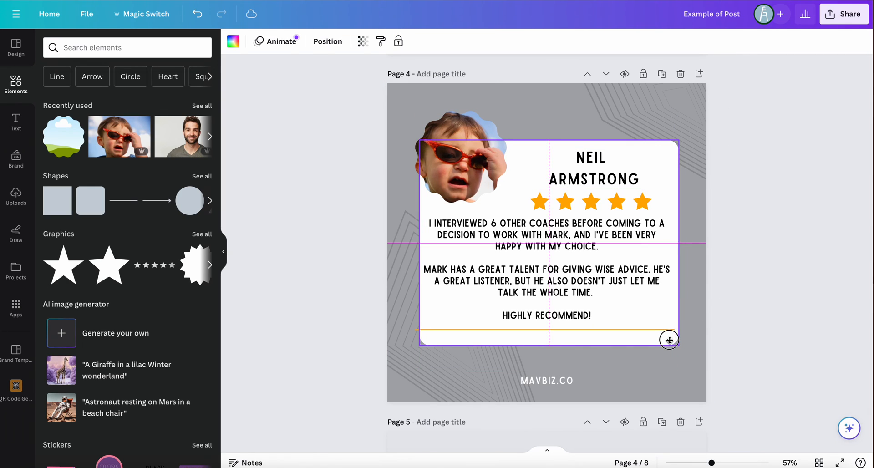
{"action": "left_click", "coordinate": [832, 333]}
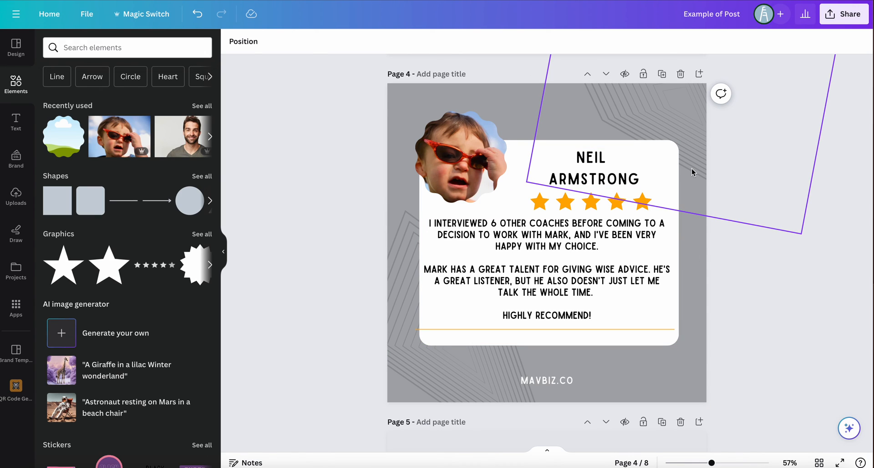
{"action": "scroll", "coordinate": [607, 238], "scroll_direction": "down", "scroll_amount": 15}
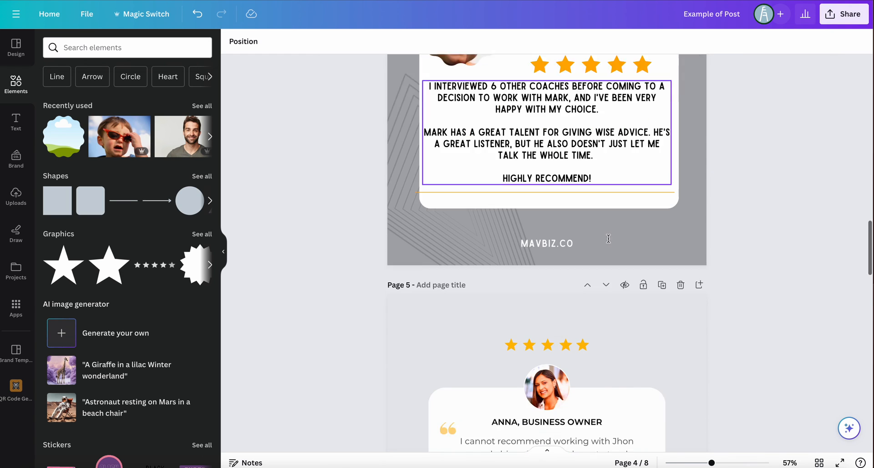
{"action": "scroll", "coordinate": [608, 238], "scroll_direction": "up", "scroll_amount": 15}
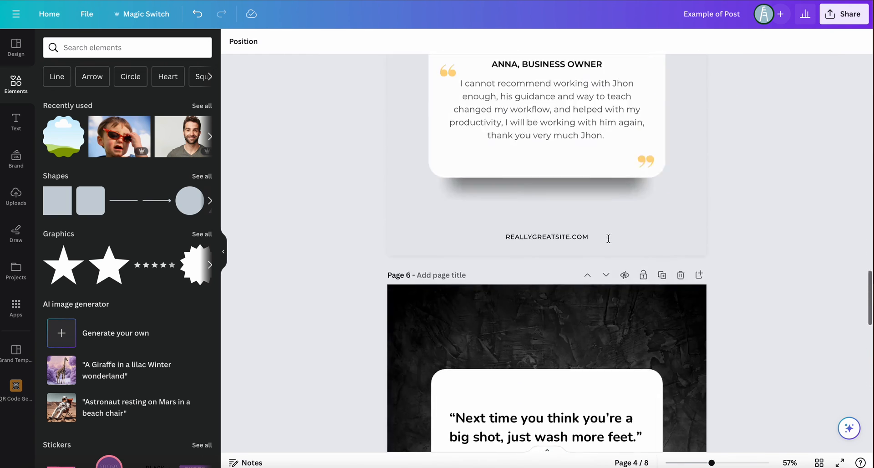
{"action": "scroll", "coordinate": [608, 239], "scroll_direction": "up", "scroll_amount": 2}
{"action": "scroll", "coordinate": [607, 238], "scroll_direction": "down", "scroll_amount": 8}
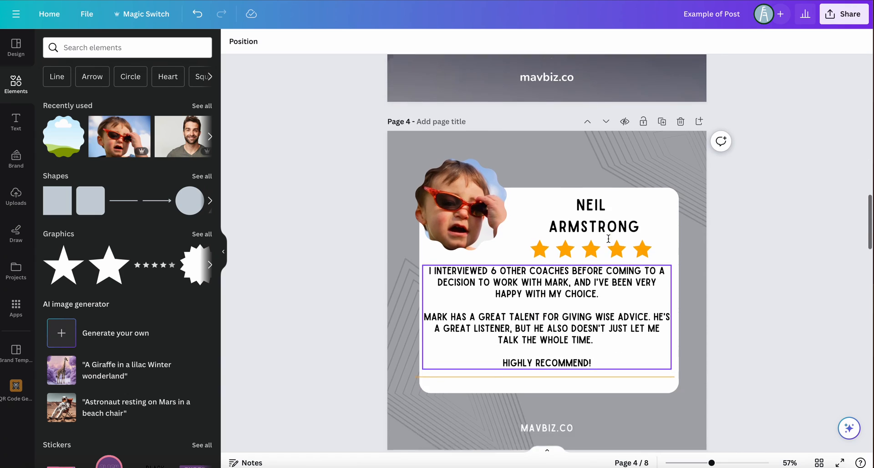
{"action": "scroll", "coordinate": [608, 239], "scroll_direction": "up", "scroll_amount": 1}
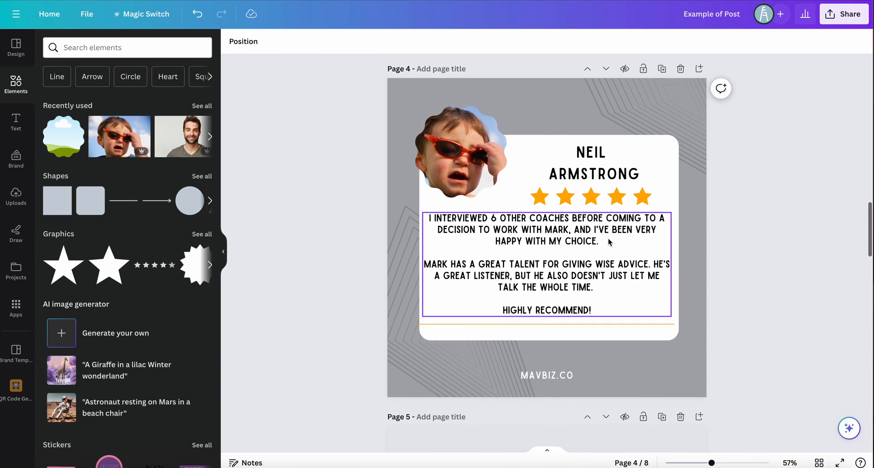